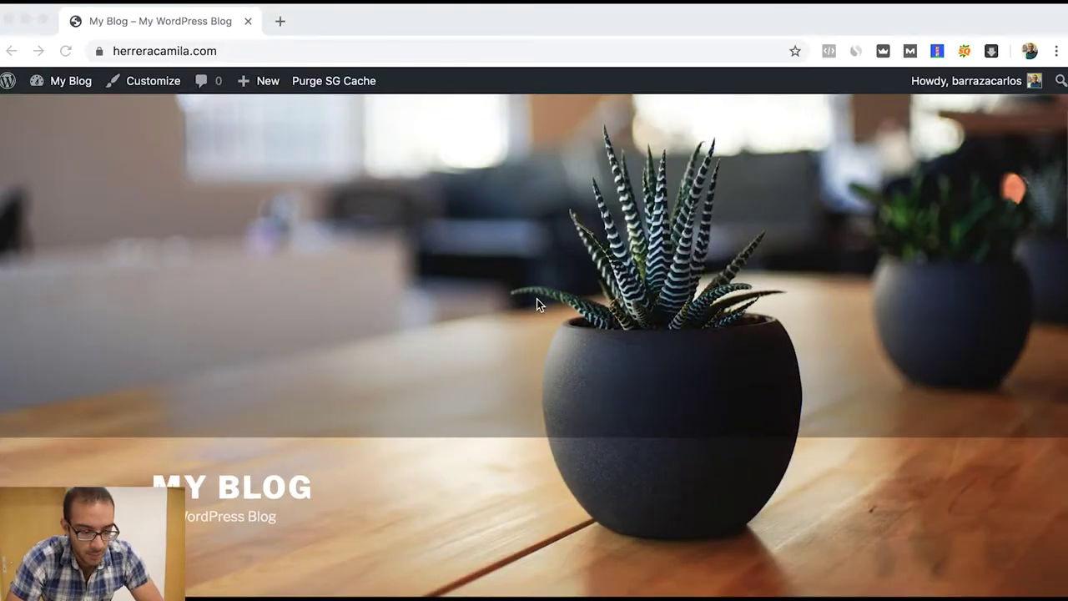
# Scroll through the page and return to the WordPress admin dashboard.
pyautogui.scroll(-4, 537, 305)
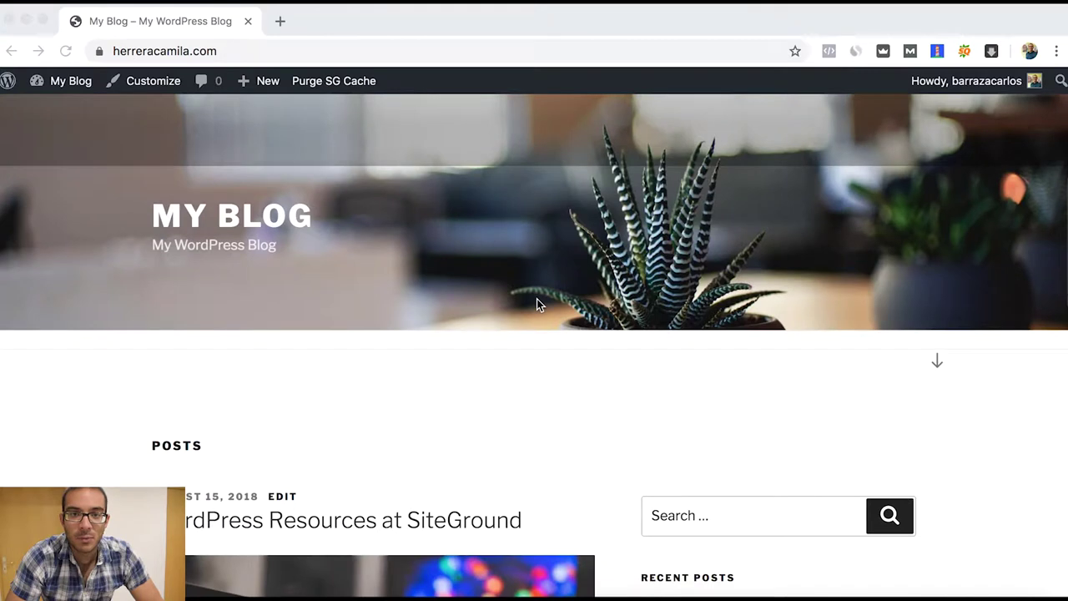
pyautogui.scroll(-1, 537, 301)
pyautogui.scroll(-2, 536, 301)
pyautogui.scroll(-2, 539, 300)
pyautogui.scroll(-5, 630, 313)
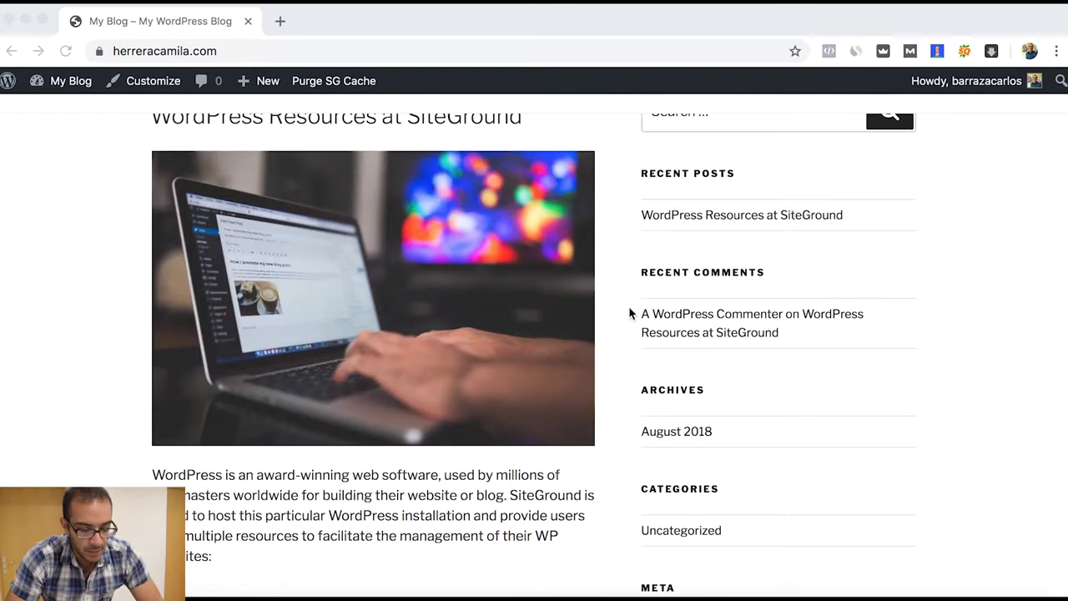
pyautogui.scroll(-2, 606, 373)
pyautogui.scroll(-3, 606, 373)
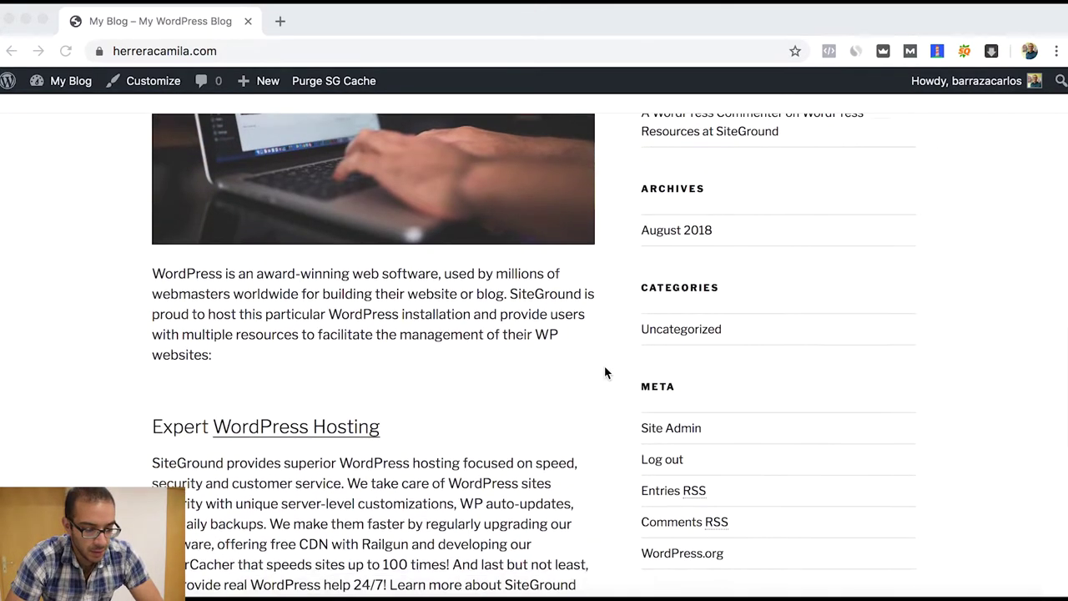
pyautogui.scroll(-6, 606, 373)
pyautogui.scroll(-4, 606, 373)
pyautogui.scroll(-4, 605, 368)
pyautogui.scroll(3, 605, 368)
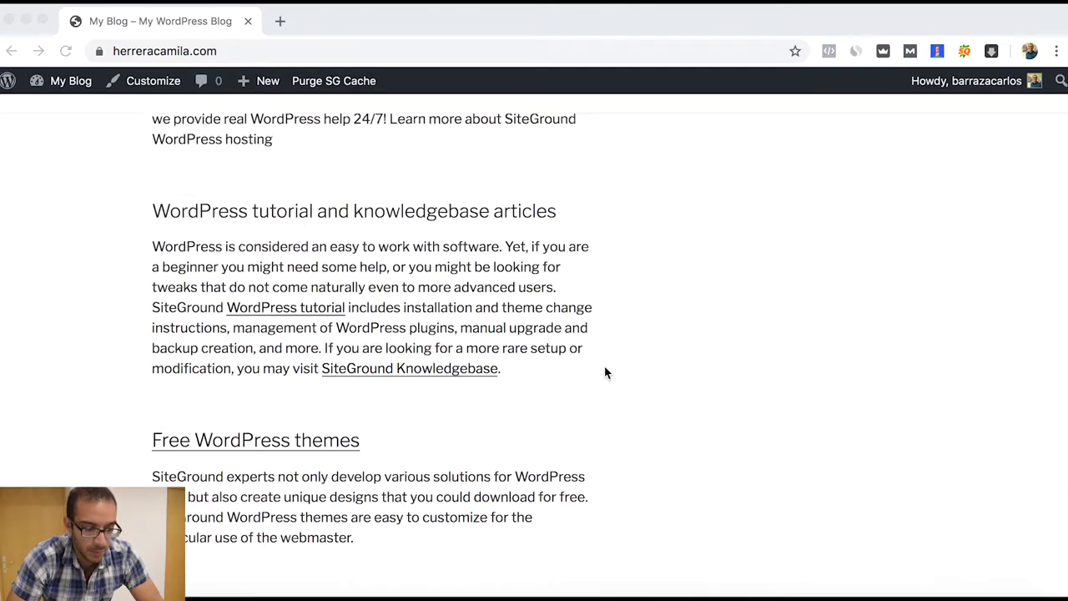
pyautogui.scroll(15, 605, 368)
pyautogui.scroll(8, 605, 368)
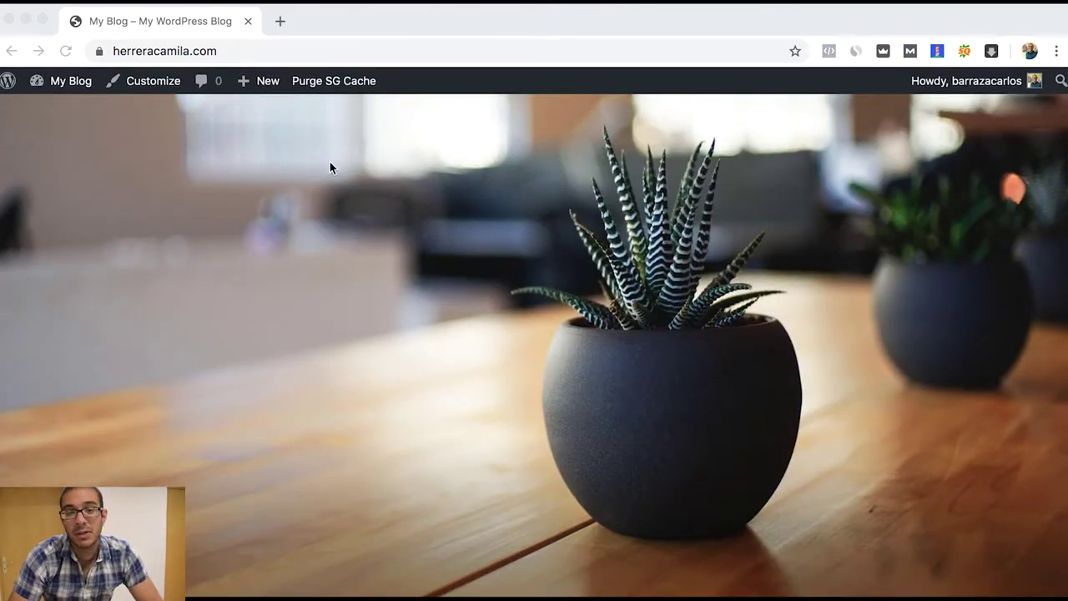
pyautogui.click(67, 81)
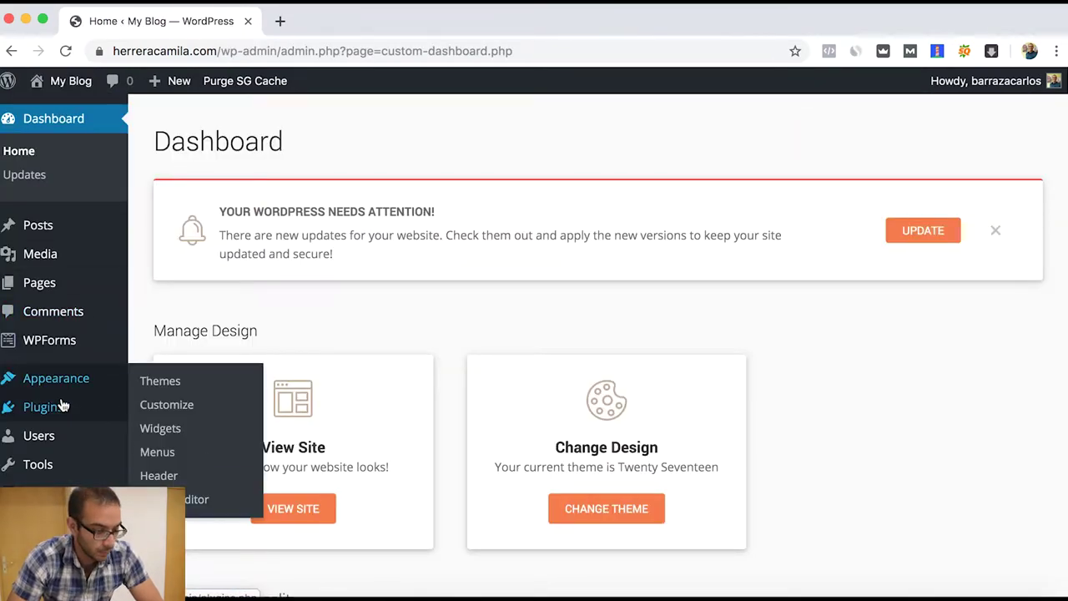
pyautogui.moveTo(43, 406)
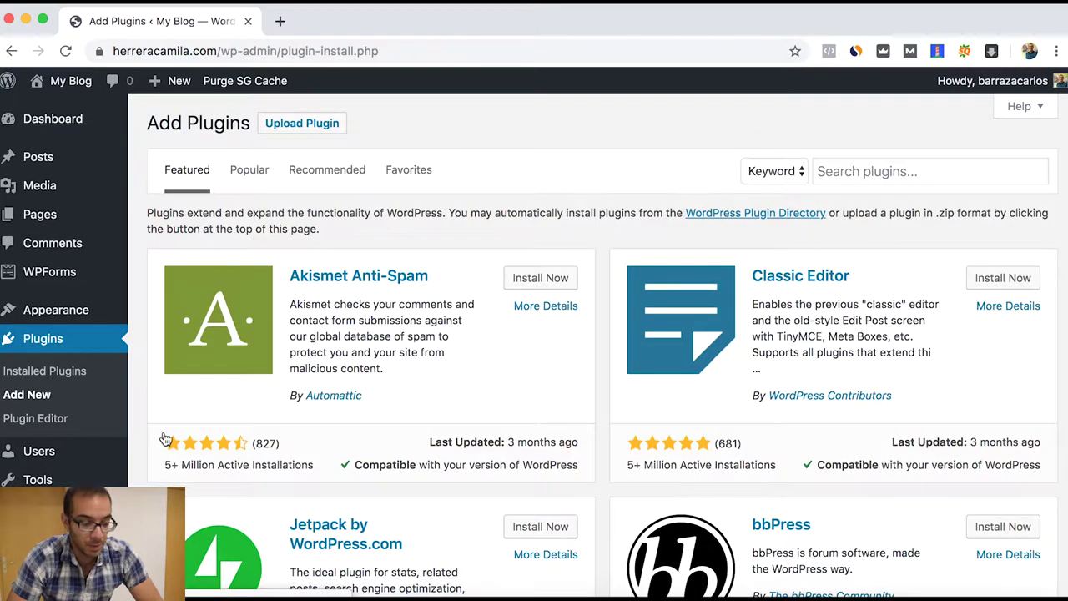
# Search the plugin directory for 'elementor' and install Elementor Page Builder.
pyautogui.click(882, 171)
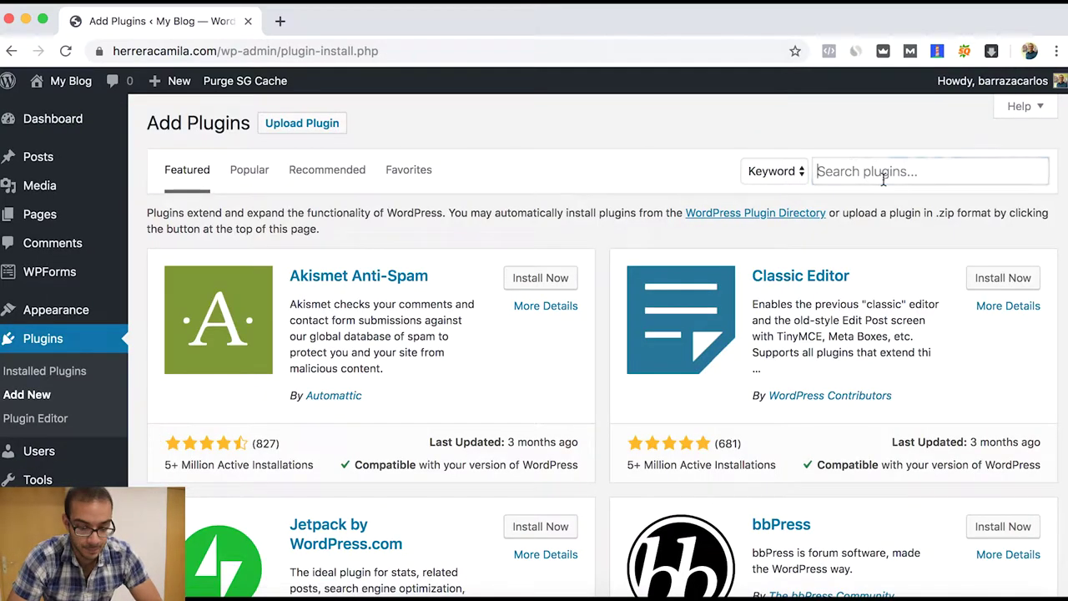
pyautogui.write('elementor')
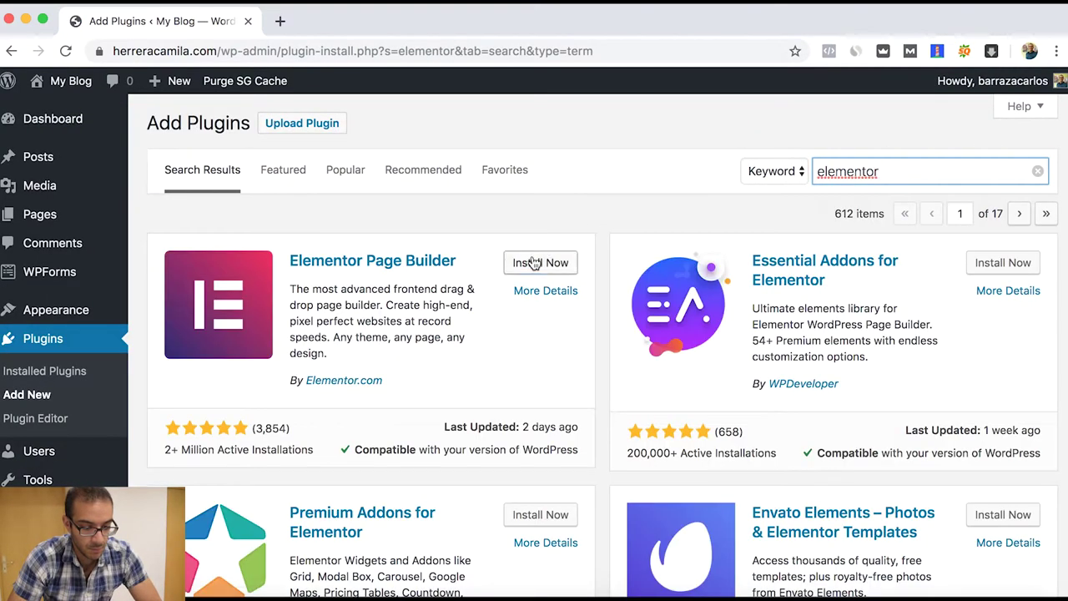
pyautogui.click(534, 262)
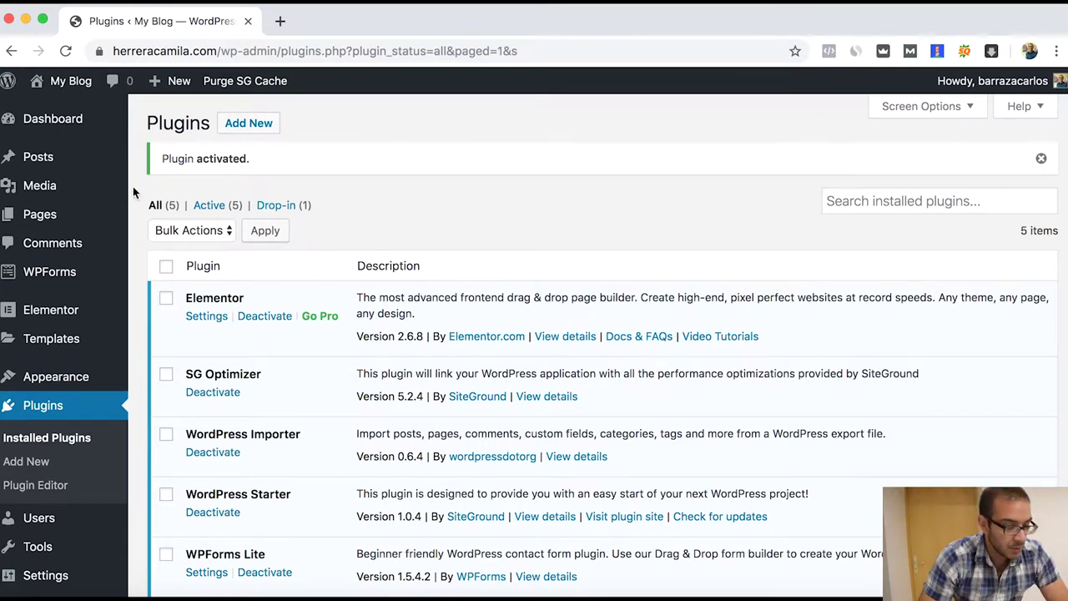
# Create a page titled 'Sample' from the Pages list and open it in Elementor.
pyautogui.click(64, 225)
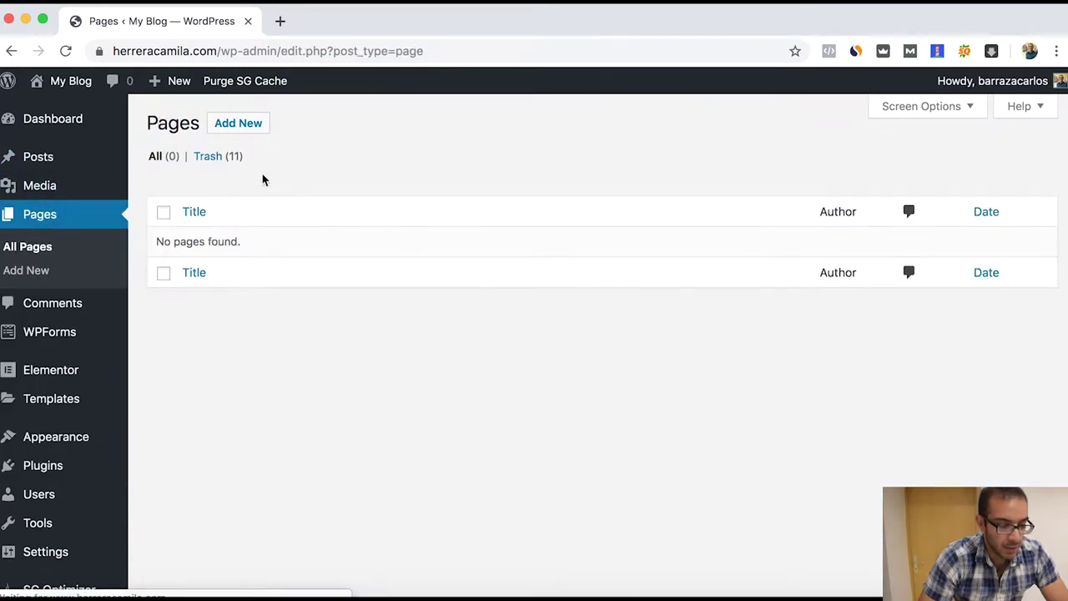
pyautogui.click(251, 124)
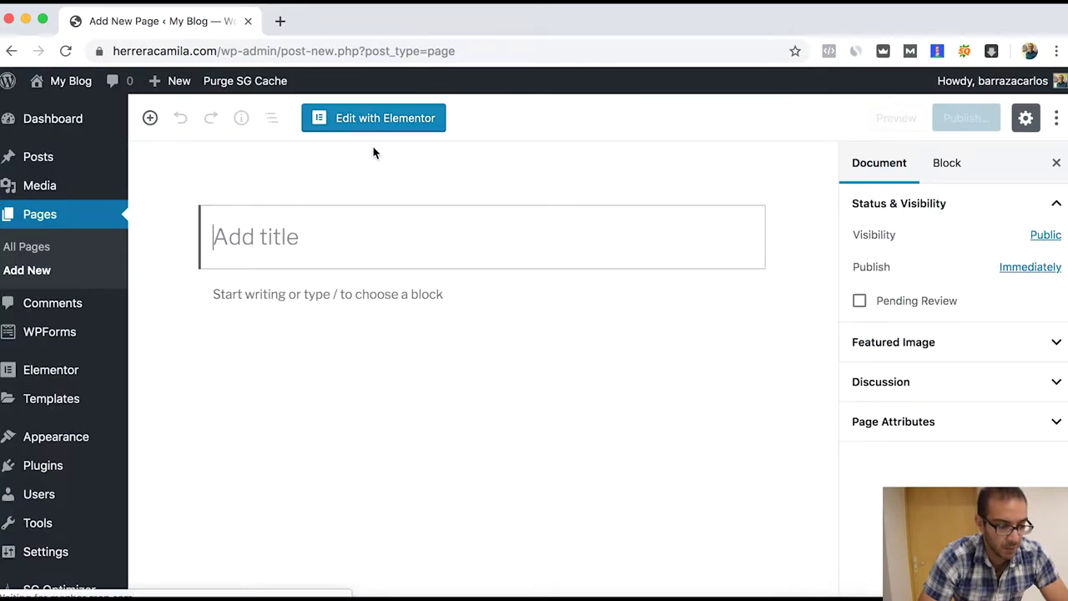
pyautogui.write('Sample')
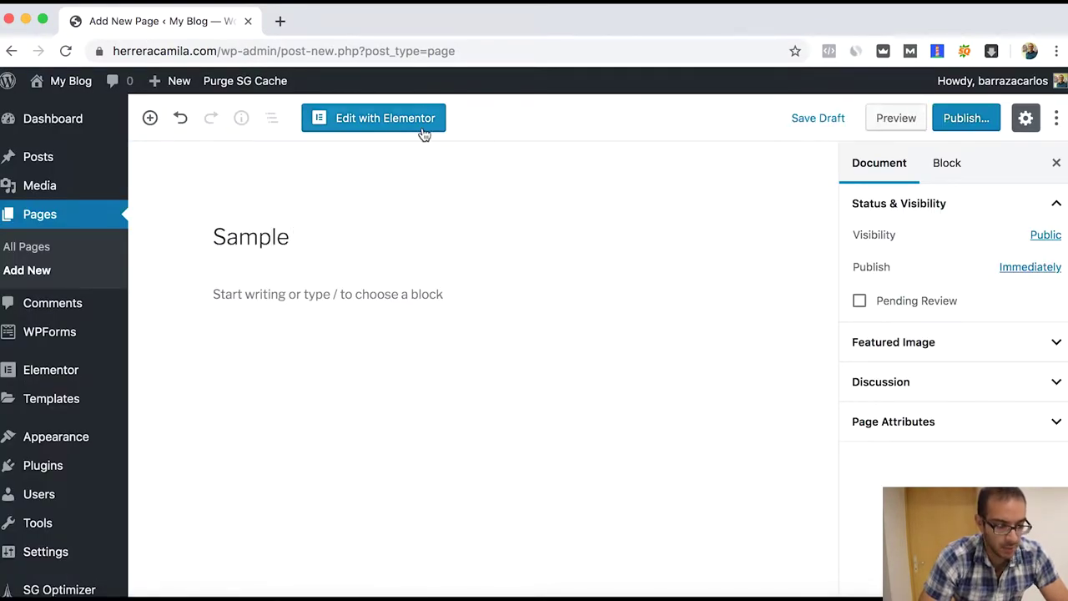
pyautogui.click(422, 130)
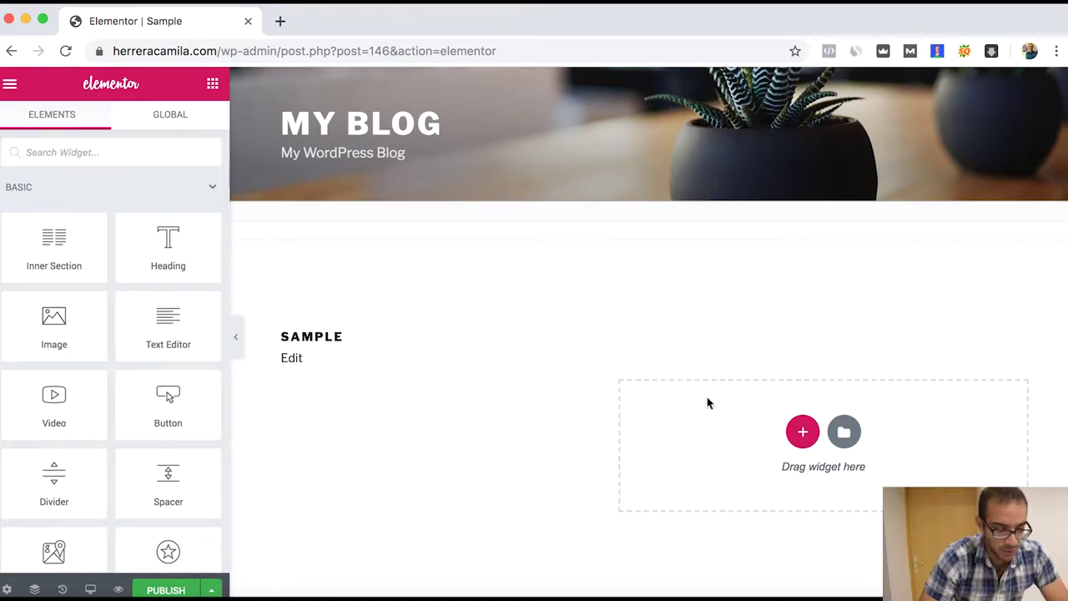
# In page settings, try the Elementor Canvas layout, then settle on Elementor Full Width.
pyautogui.click(6, 589)
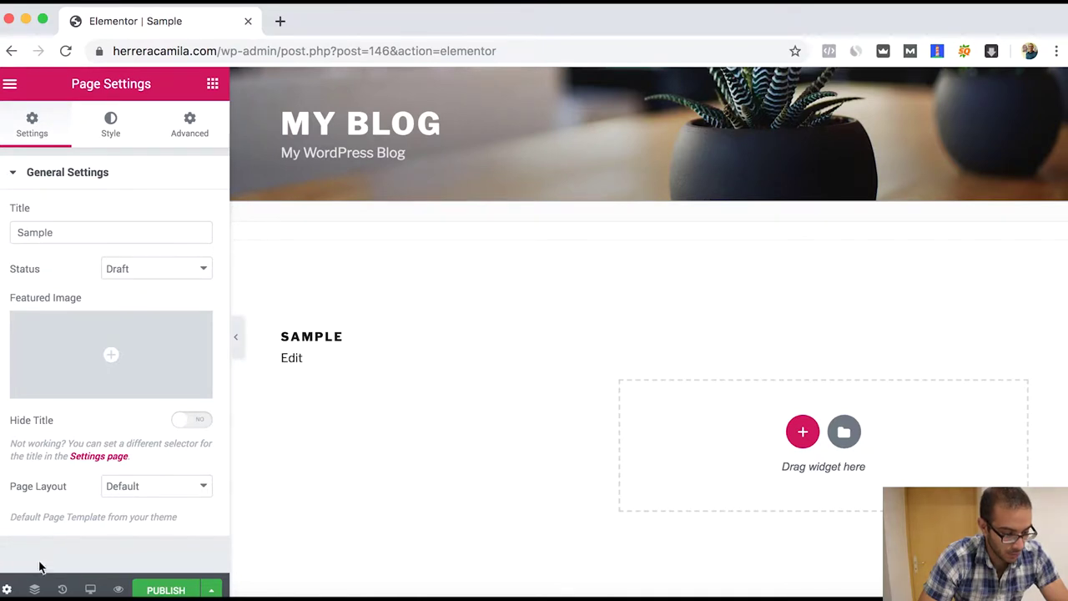
pyautogui.click(134, 486)
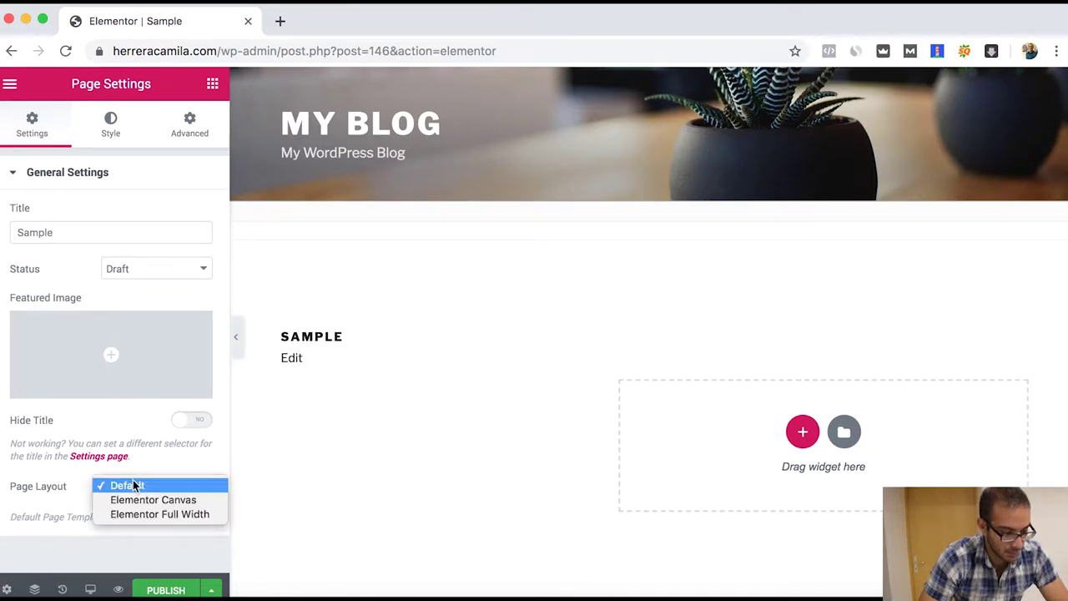
pyautogui.click(169, 502)
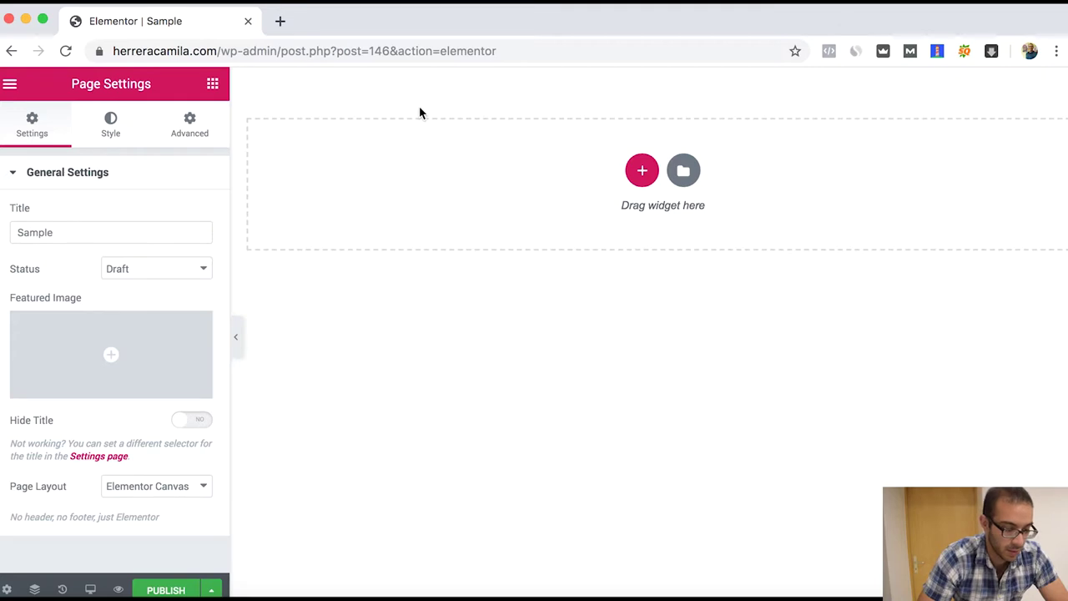
pyautogui.click(172, 493)
pyautogui.click(166, 499)
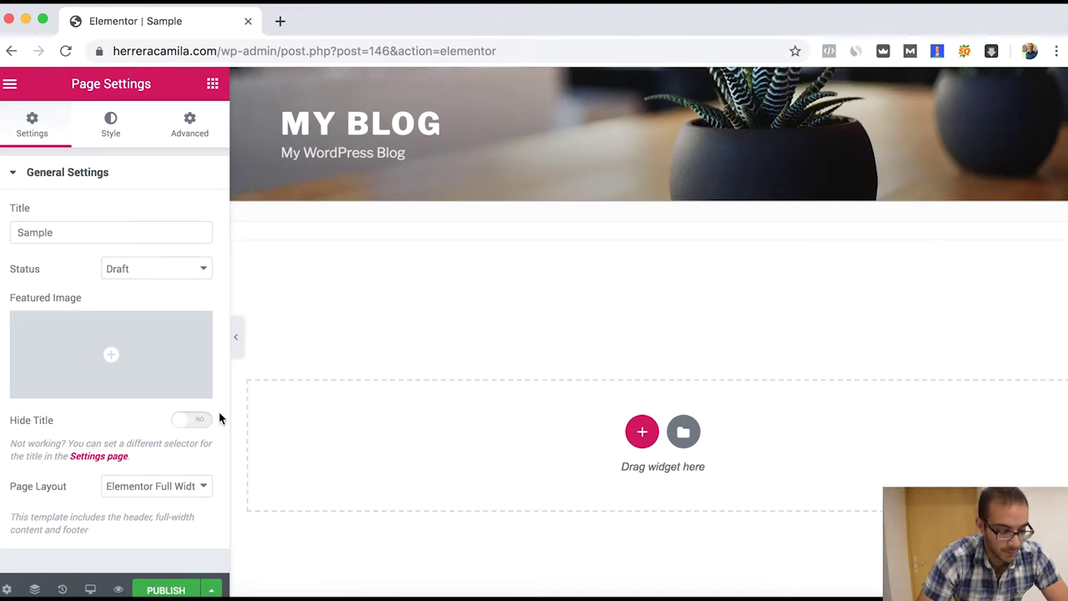
pyautogui.click(172, 492)
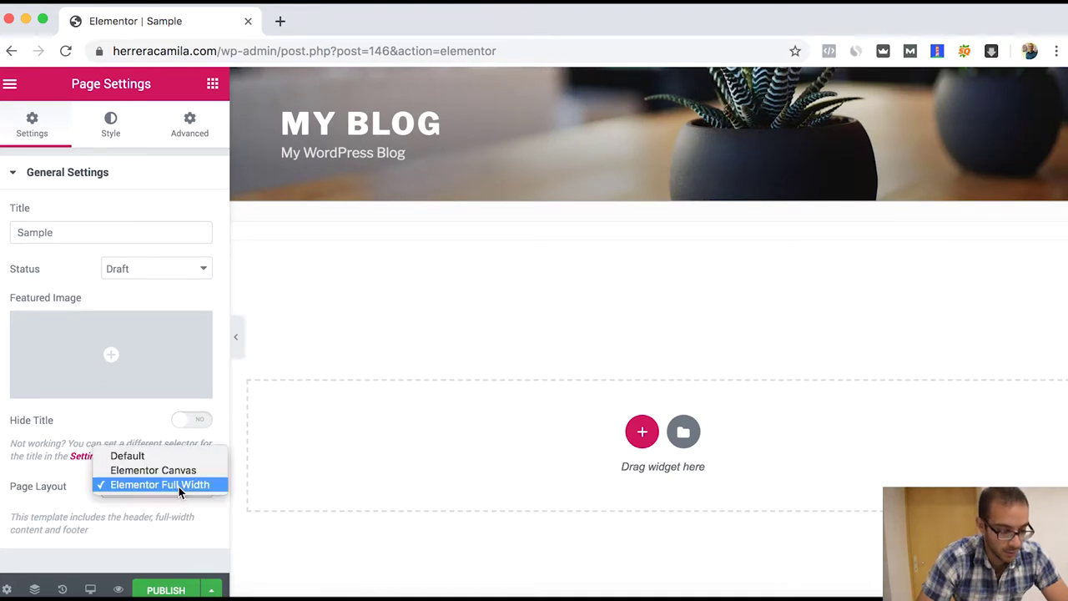
pyautogui.click(309, 365)
# Add a two-column section and drop an inner section into its left column.
pyautogui.click(641, 422)
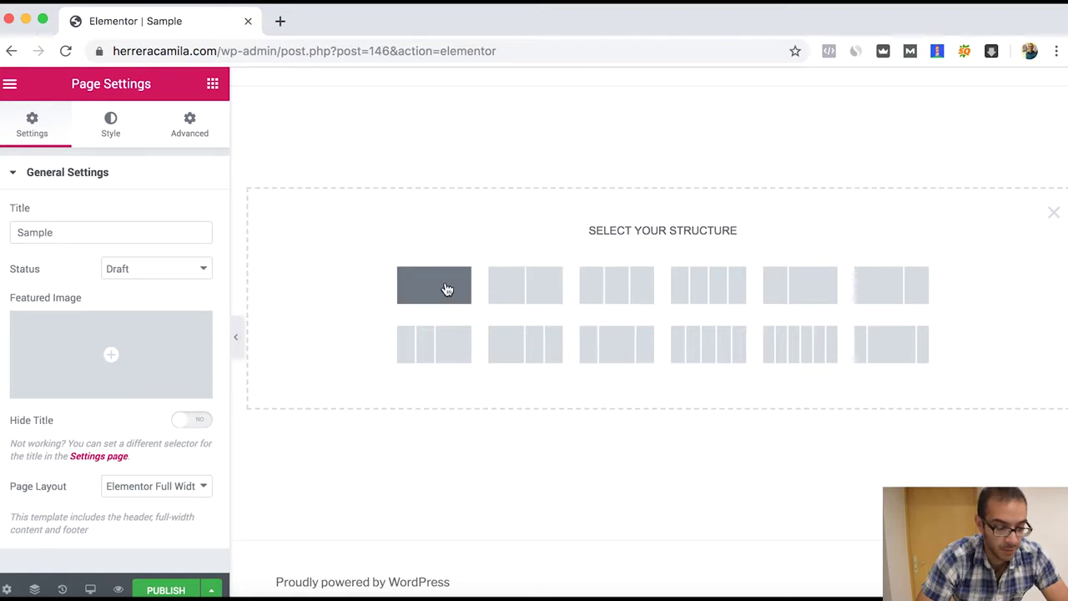
pyautogui.click(520, 288)
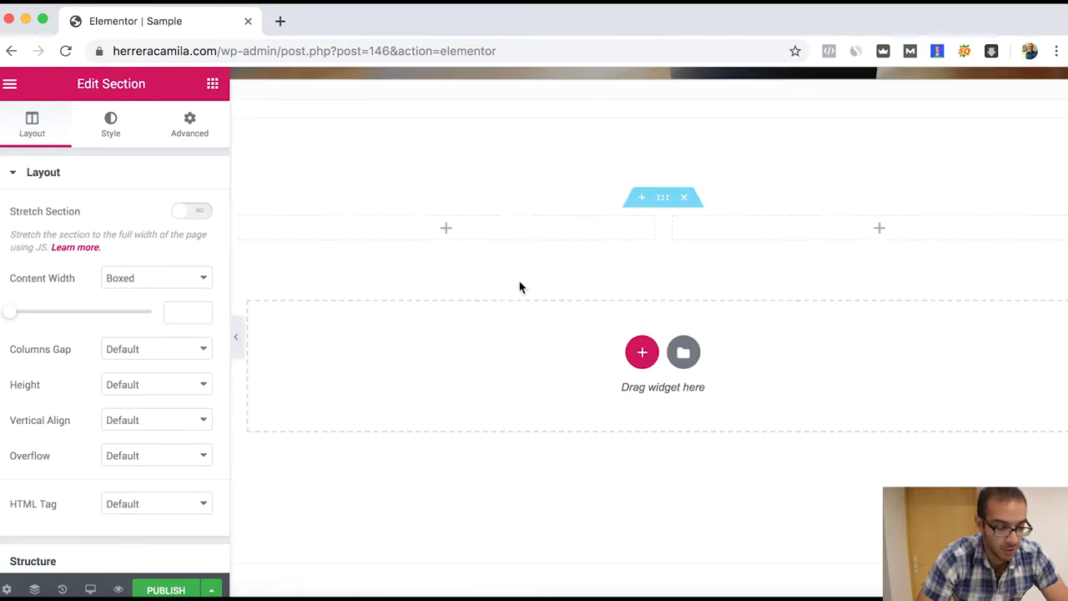
pyautogui.click(9, 85)
pyautogui.click(9, 85)
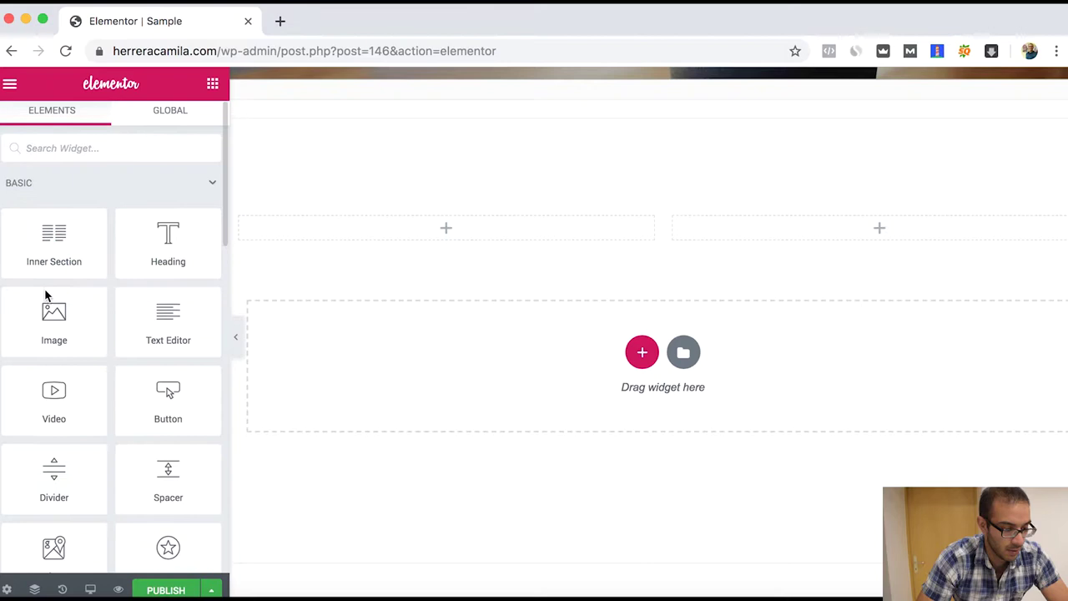
pyautogui.scroll(-1, 50, 275)
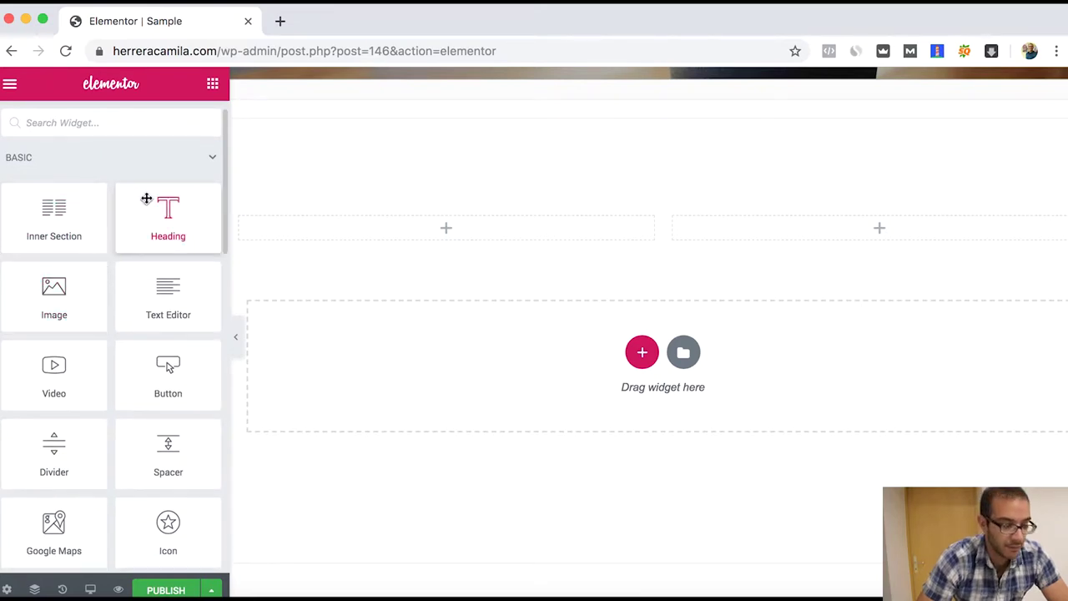
pyautogui.scroll(-1, 89, 241)
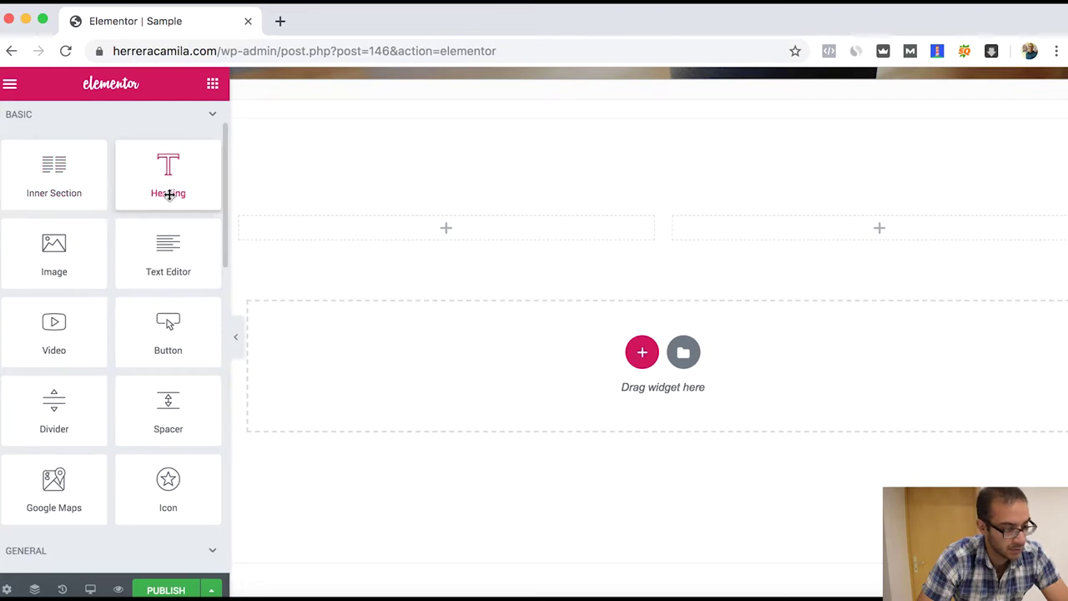
pyautogui.moveTo(55, 177); pyautogui.dragTo(419, 236)
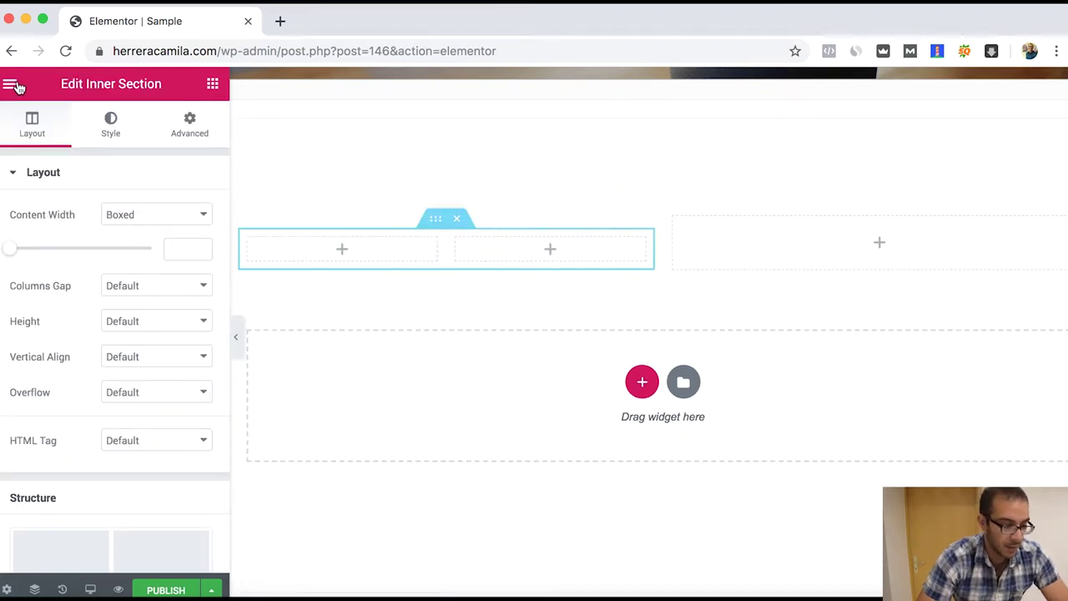
# Place a Heading widget in the inner section's left column, then scroll down the page.
pyautogui.click(12, 84)
pyautogui.click(17, 92)
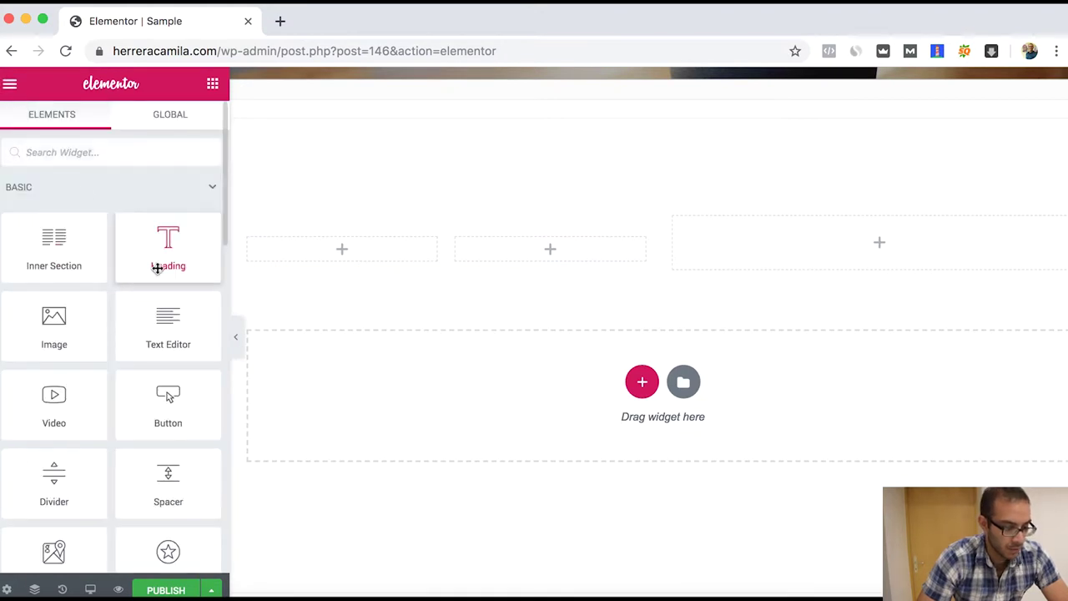
pyautogui.scroll(-2, 158, 265)
pyautogui.moveTo(170, 170); pyautogui.dragTo(353, 257)
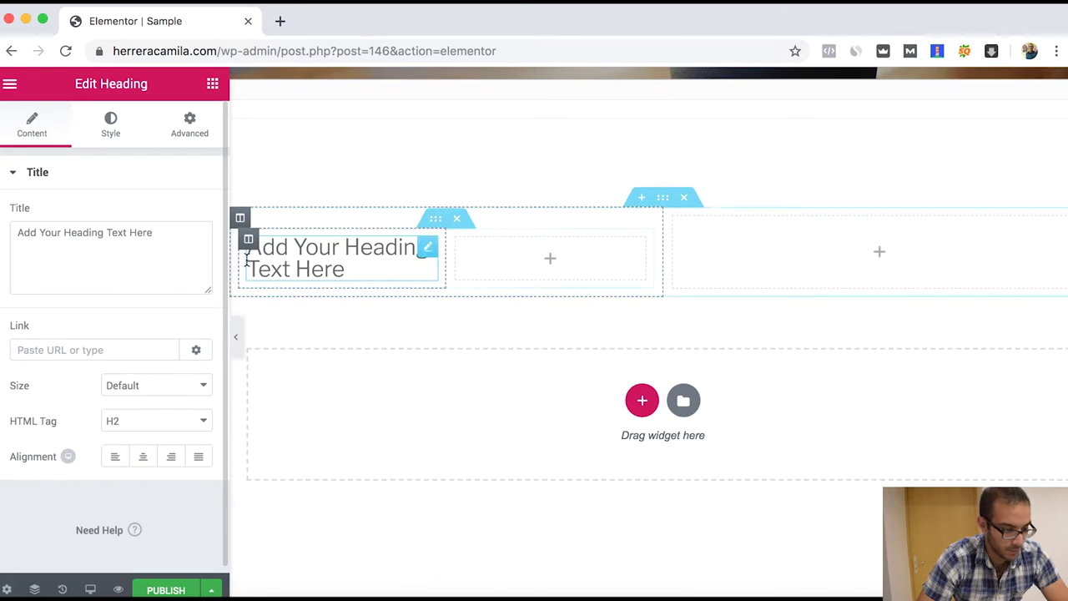
pyautogui.click(10, 85)
pyautogui.click(10, 87)
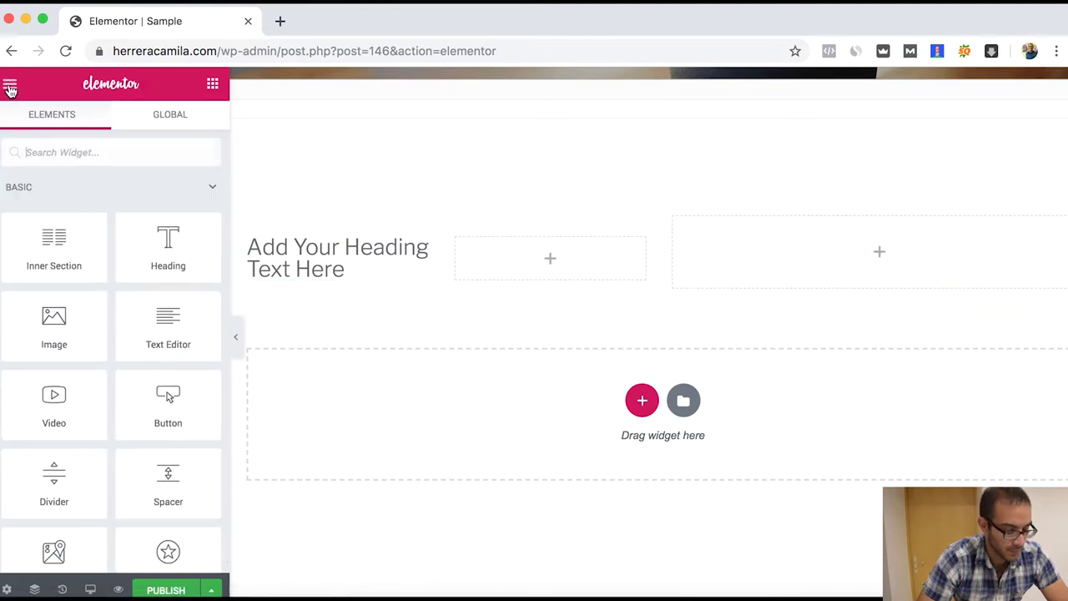
pyautogui.scroll(-3, 100, 292)
pyautogui.scroll(-3, 65, 297)
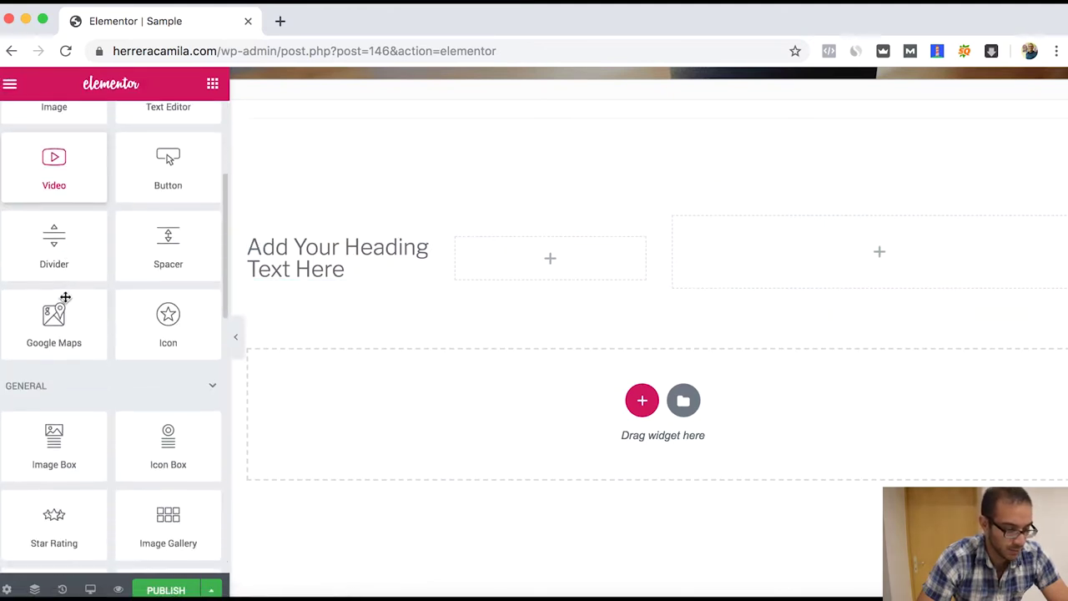
pyautogui.scroll(-5, 84, 320)
pyautogui.scroll(-2, 83, 320)
pyautogui.scroll(-3, 84, 321)
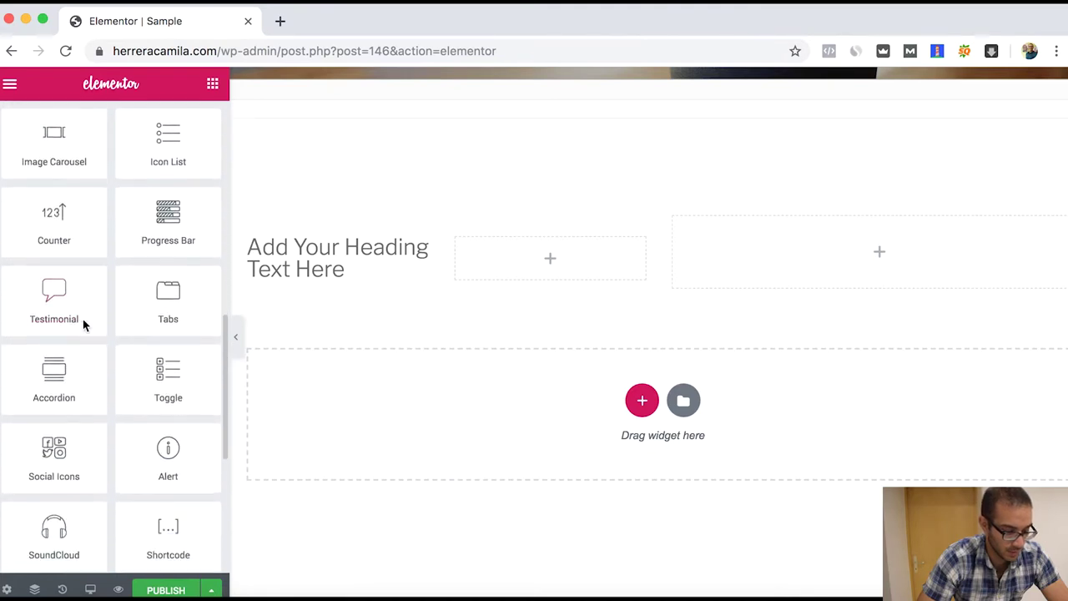
pyautogui.scroll(-5, 83, 321)
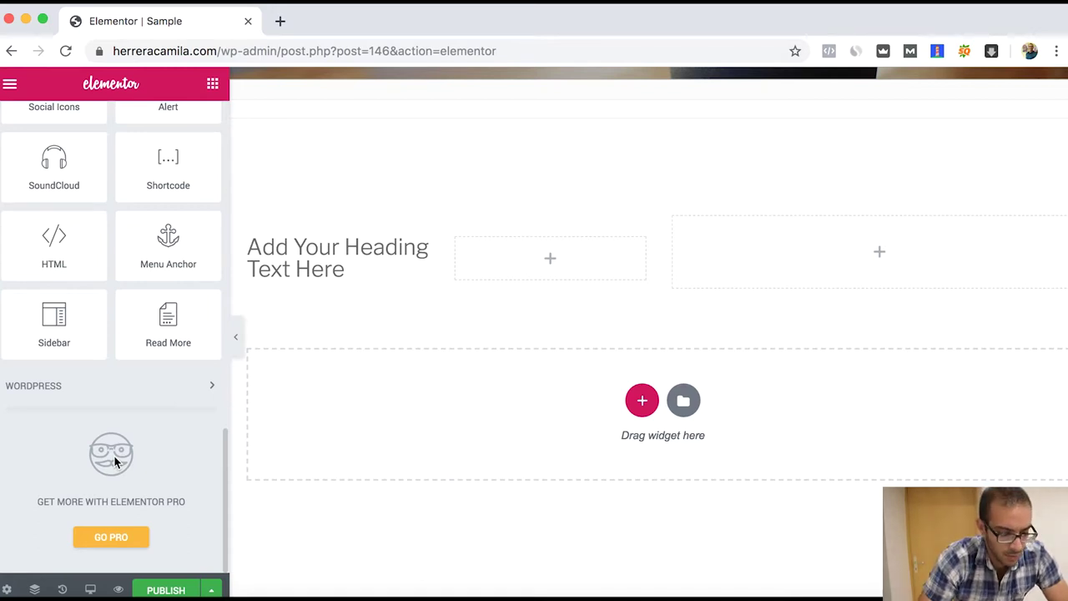
pyautogui.scroll(3, 517, 308)
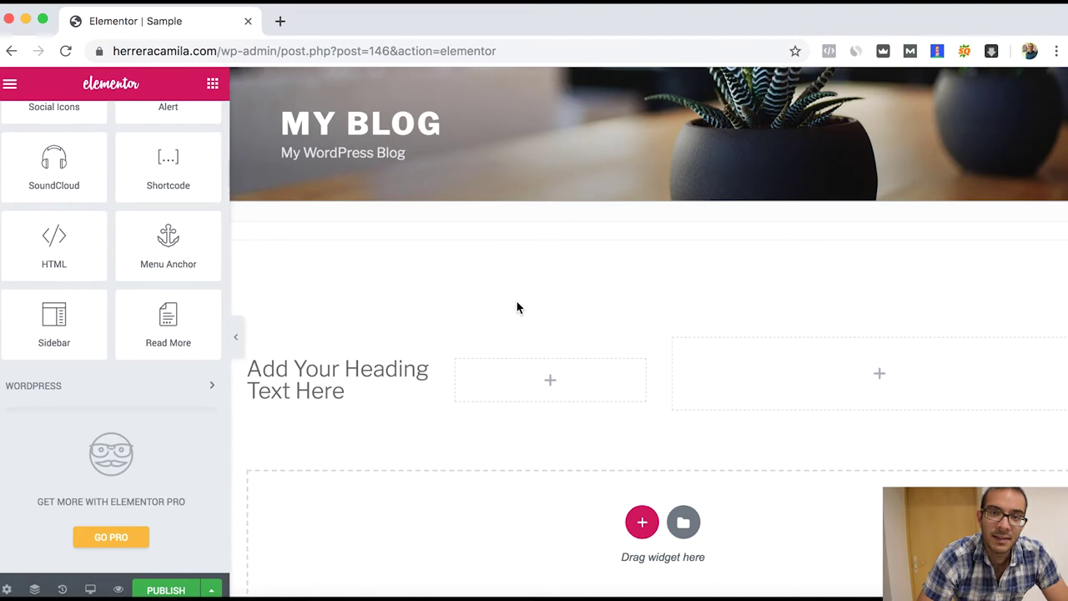
pyautogui.scroll(-3, 517, 307)
pyautogui.scroll(-3, 584, 304)
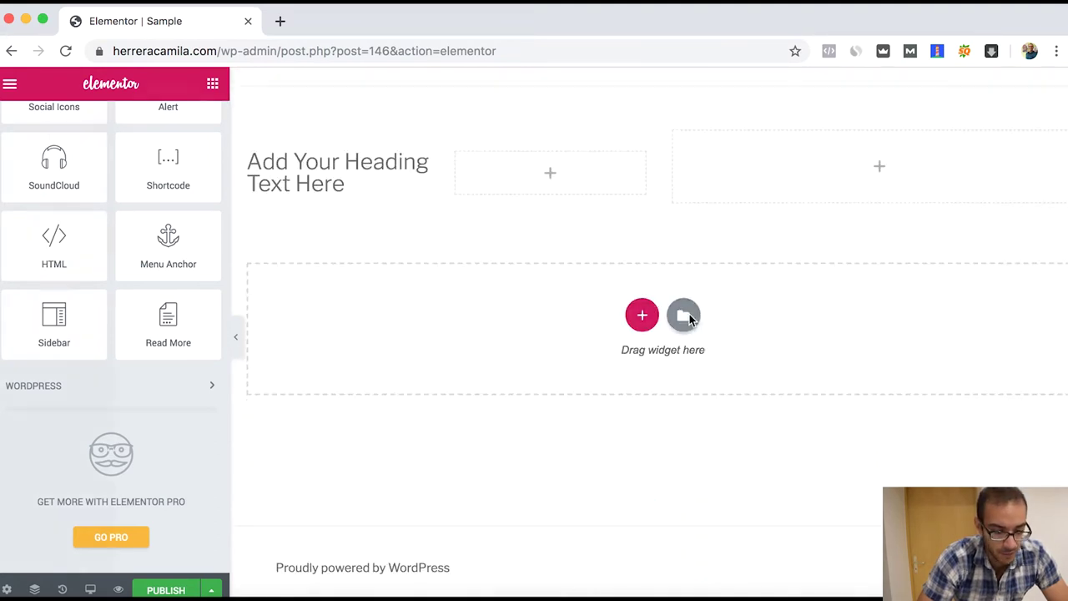
# Open the template library and browse its page templates, ending back at the top.
pyautogui.click(683, 315)
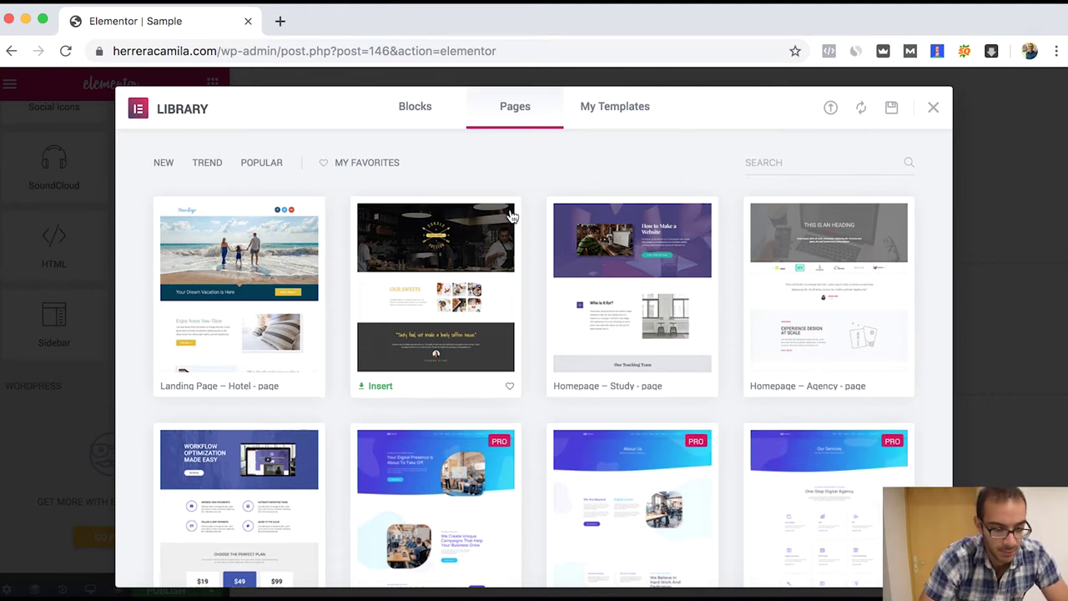
pyautogui.scroll(-3, 547, 192)
pyautogui.scroll(-2, 534, 218)
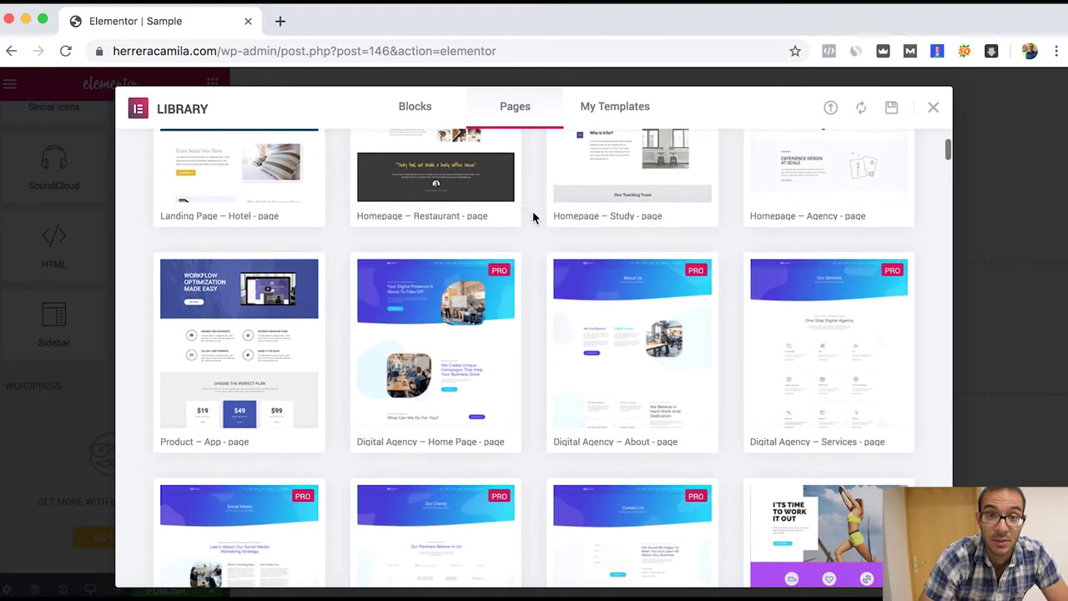
pyautogui.scroll(-2, 534, 218)
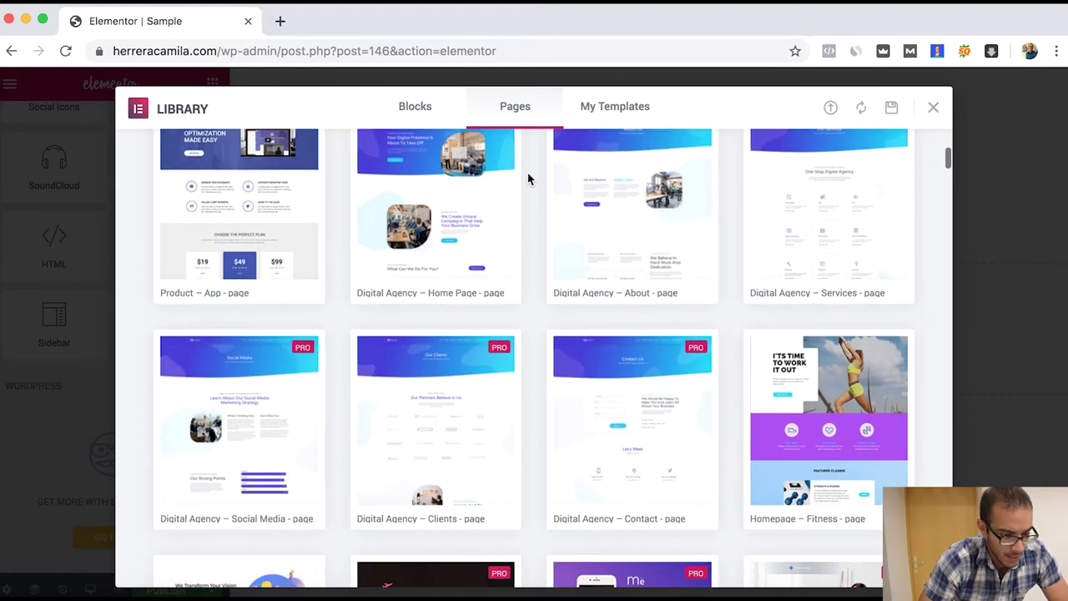
pyautogui.scroll(-2, 527, 178)
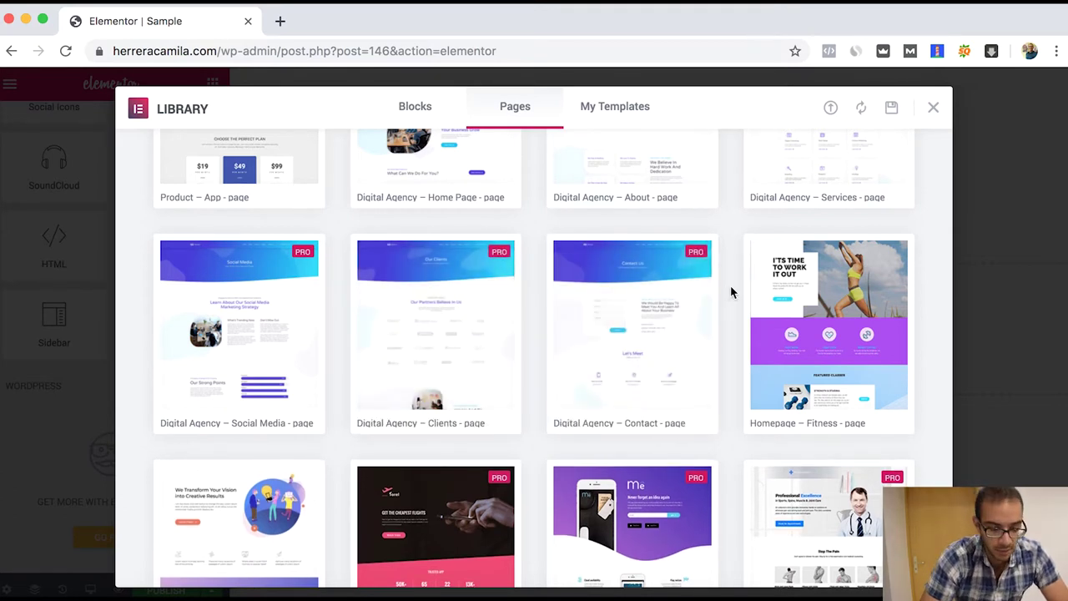
pyautogui.scroll(-2, 732, 292)
pyautogui.scroll(6, 731, 292)
pyautogui.scroll(4, 731, 292)
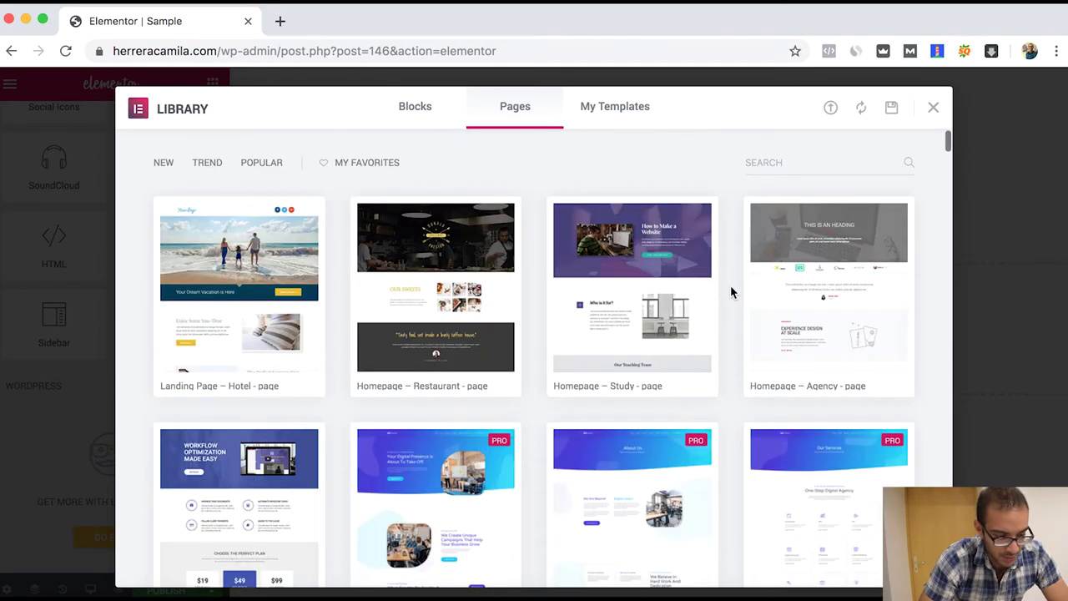
pyautogui.moveTo(239, 288)
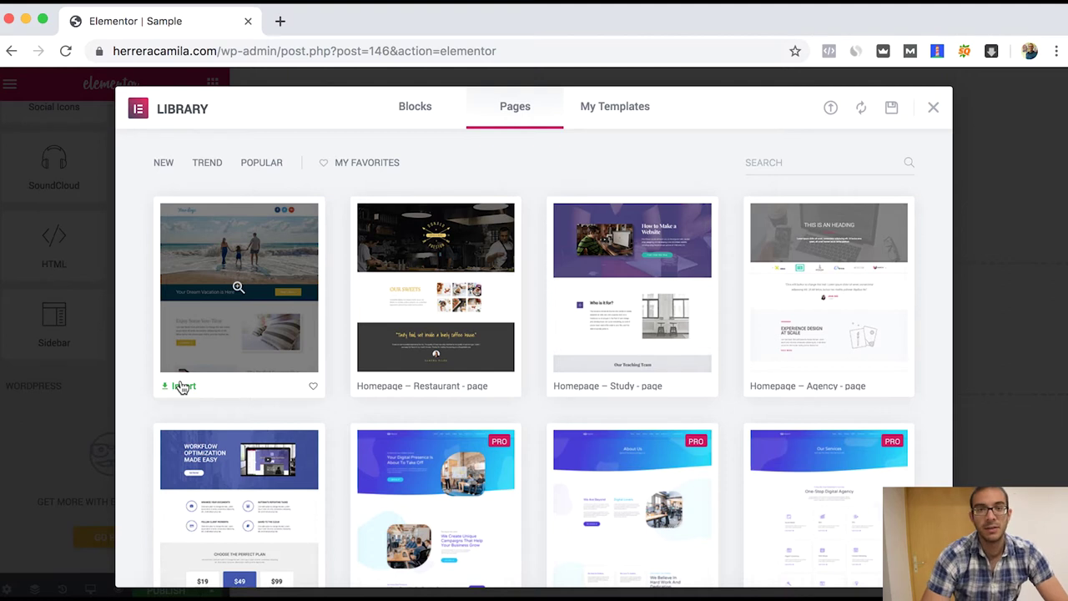
# Insert the Landing Page – Hotel template below the heading section.
pyautogui.click(182, 387)
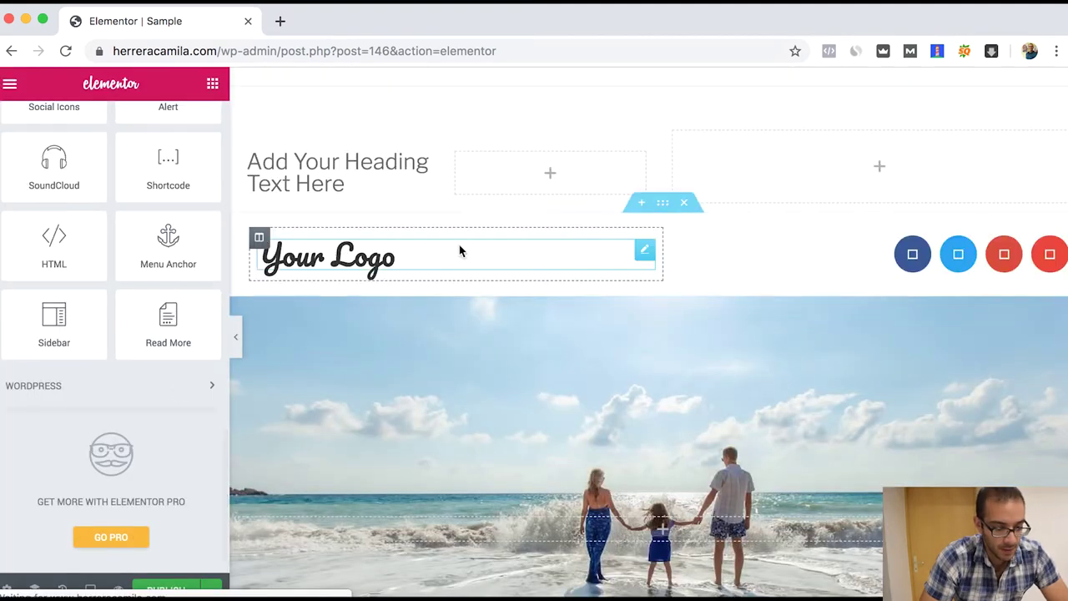
pyautogui.scroll(5, 459, 244)
pyautogui.scroll(-2, 459, 245)
pyautogui.scroll(-3, 459, 244)
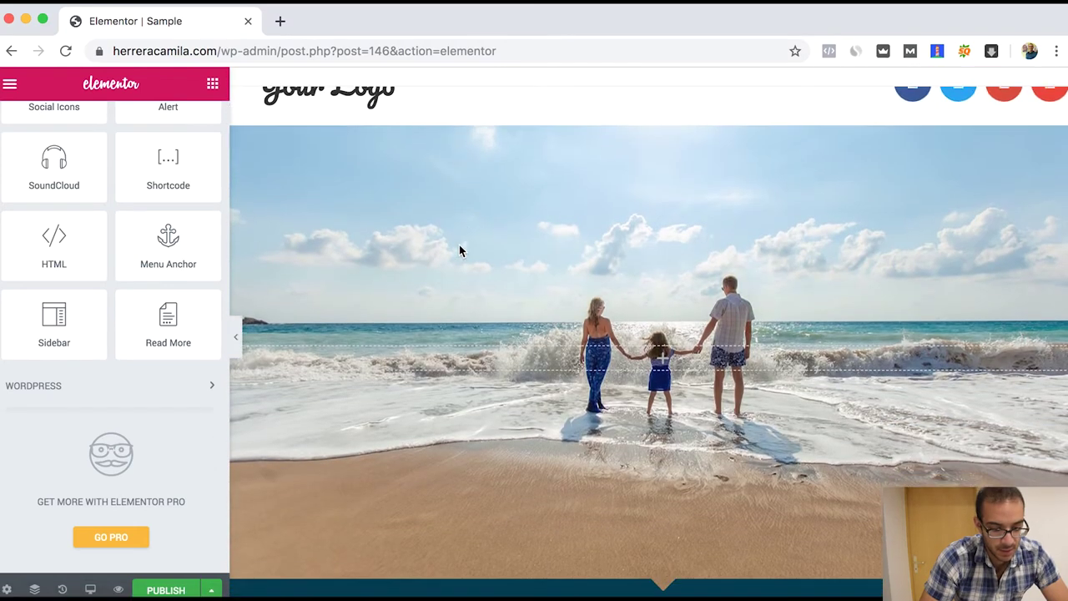
pyautogui.scroll(-3, 459, 244)
pyautogui.scroll(-4, 459, 245)
pyautogui.scroll(-1, 459, 245)
# Review the inserted template and publish the Sample page live.
pyautogui.scroll(-5, 459, 244)
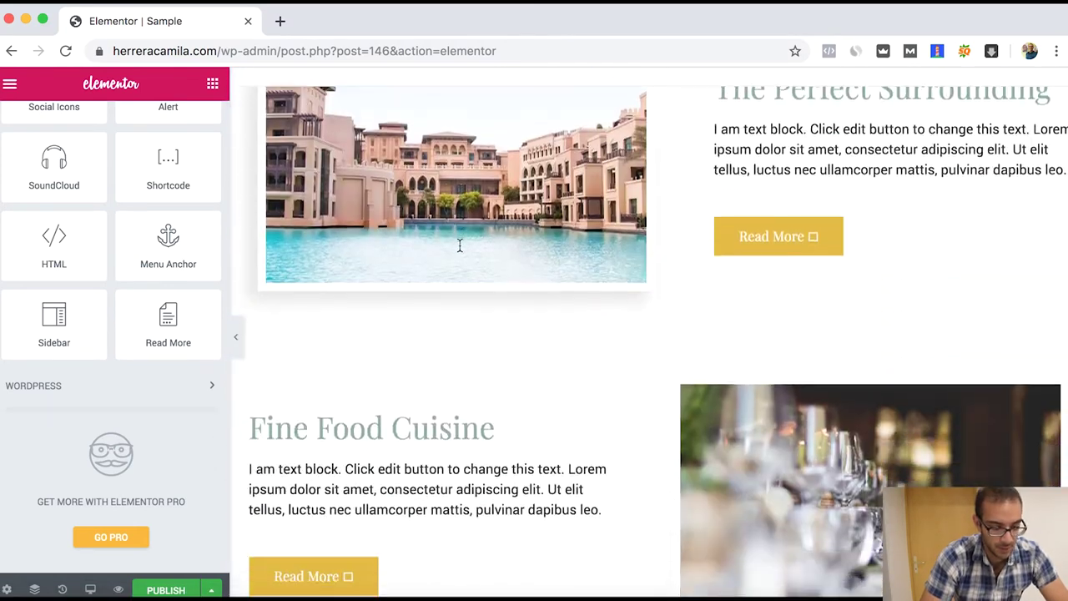
pyautogui.scroll(-2, 459, 244)
pyautogui.scroll(-2, 459, 245)
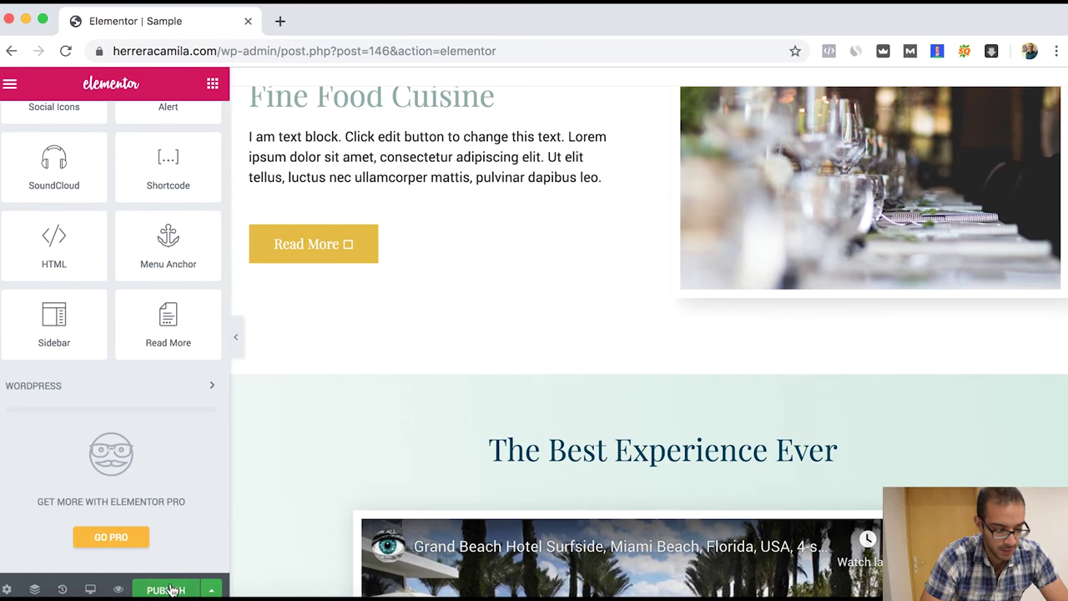
pyautogui.click(167, 590)
pyautogui.scroll(10, 506, 270)
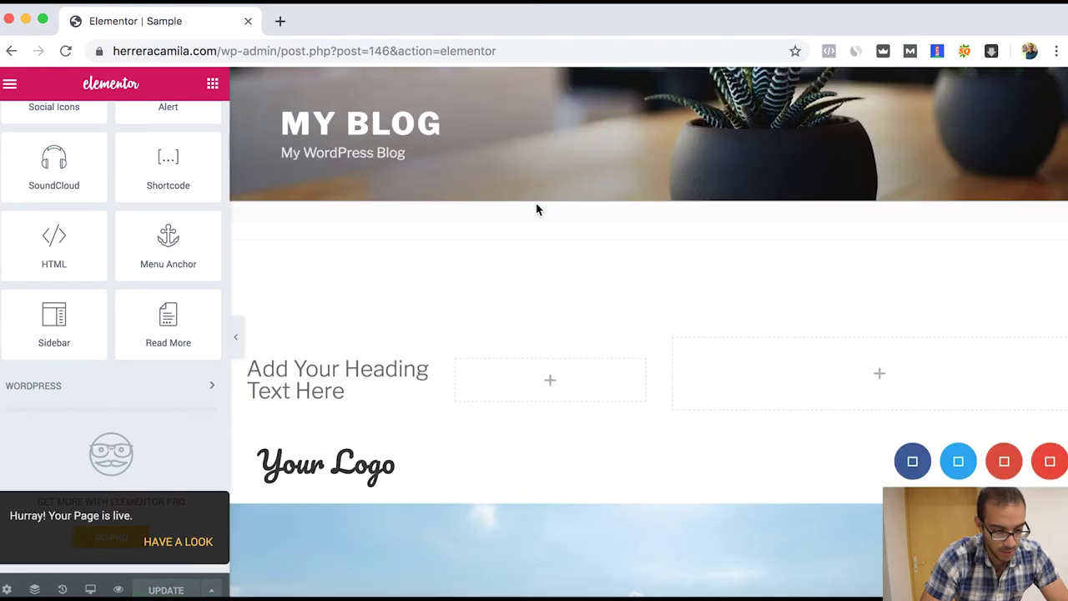
# Open the live Sample page in a new tab and scroll through its hotel sections.
pyautogui.click(202, 548)
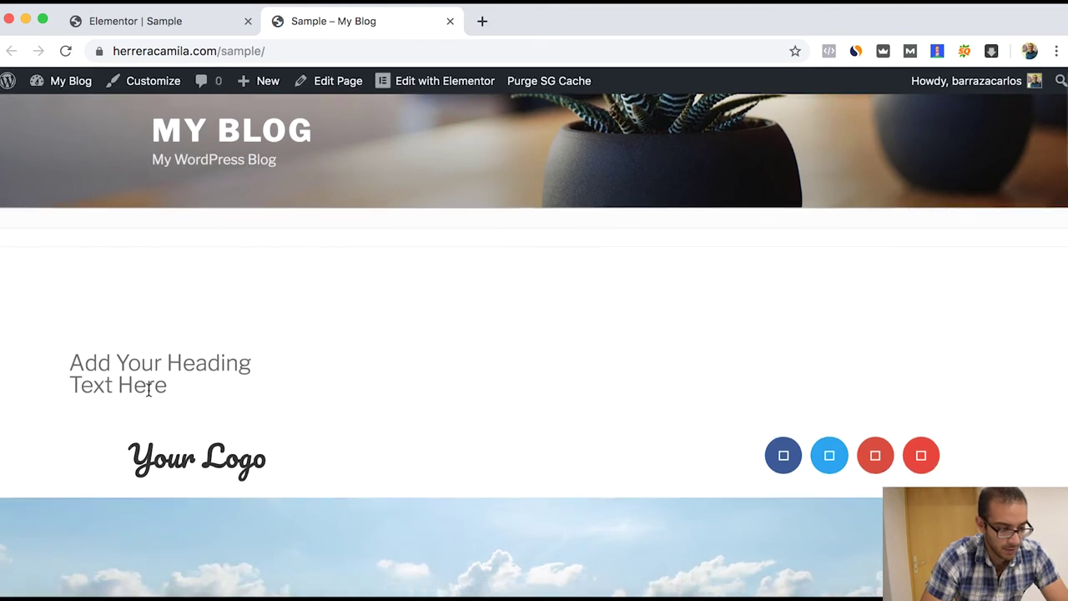
pyautogui.scroll(-2, 263, 365)
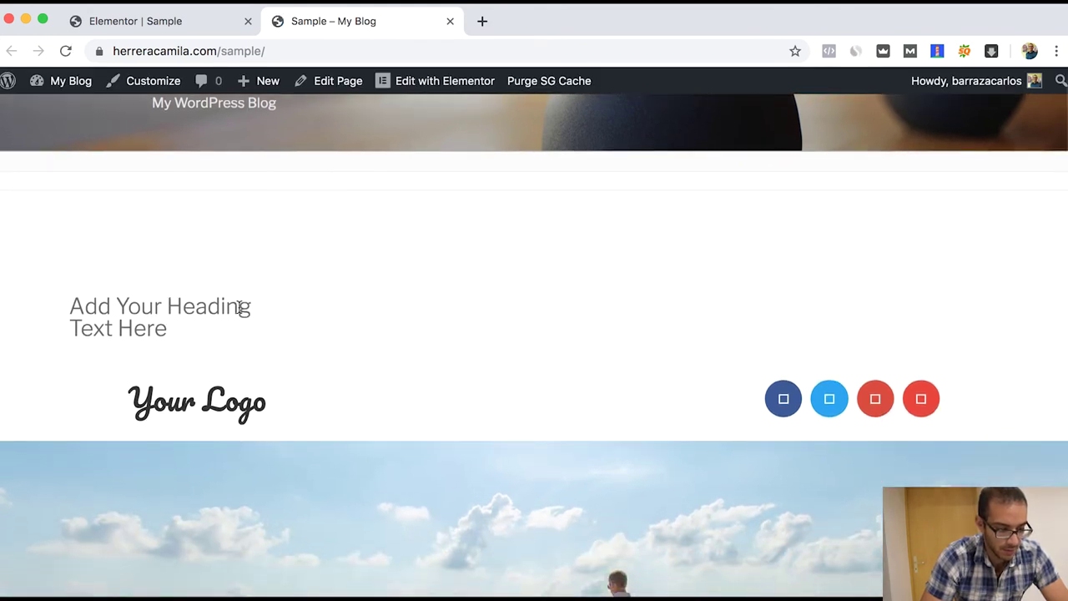
pyautogui.scroll(-5, 291, 327)
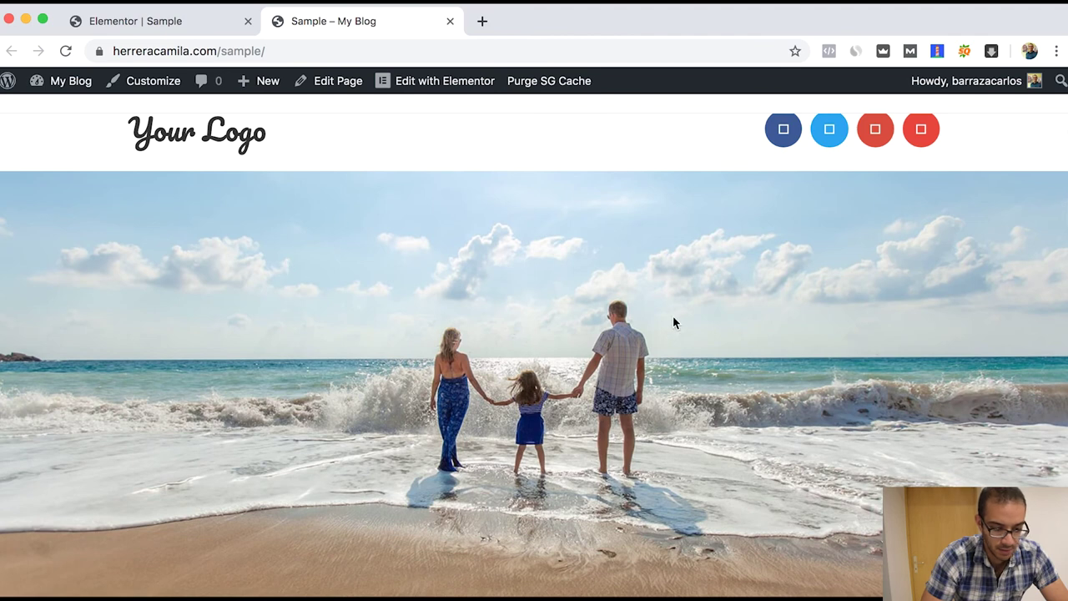
pyautogui.scroll(-10, 672, 320)
pyautogui.scroll(-7, 673, 320)
pyautogui.scroll(-6, 672, 319)
pyautogui.scroll(-5, 674, 322)
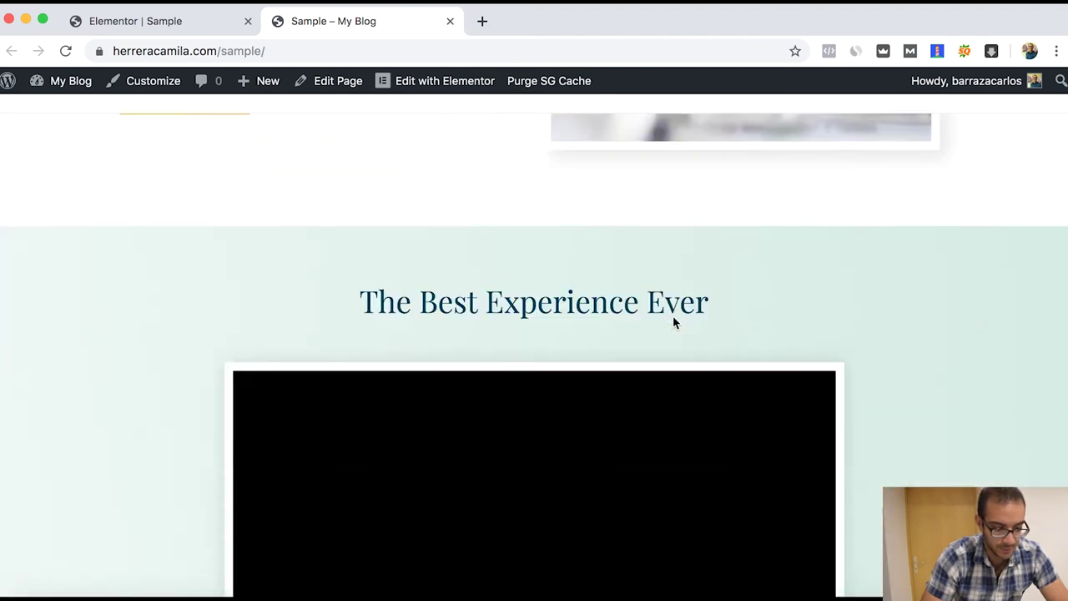
pyautogui.scroll(-4, 674, 323)
pyautogui.scroll(-3, 675, 323)
pyautogui.scroll(20, 675, 323)
pyautogui.scroll(4, 674, 323)
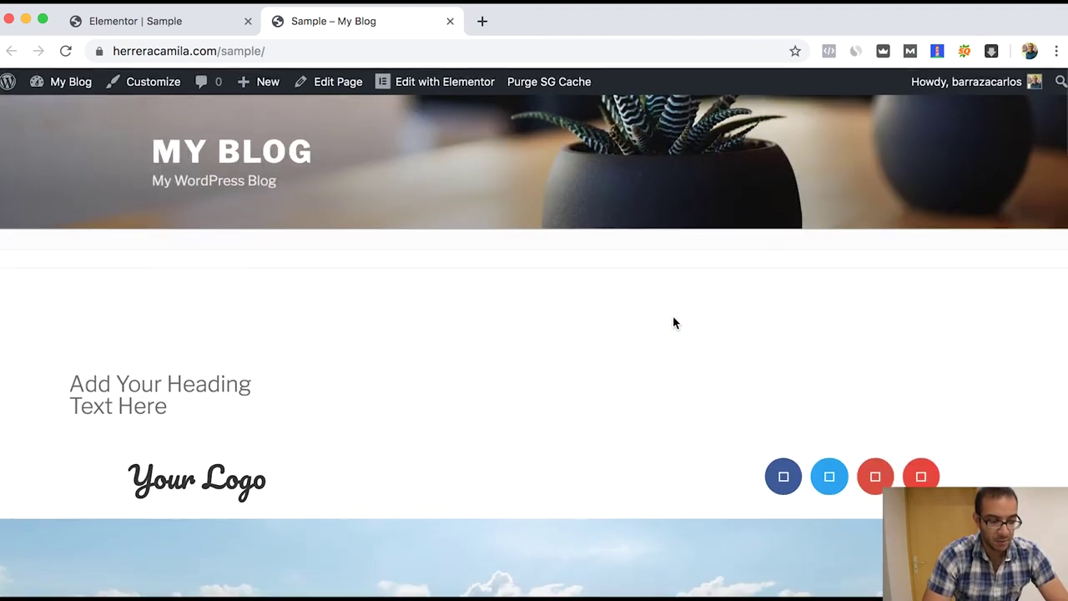